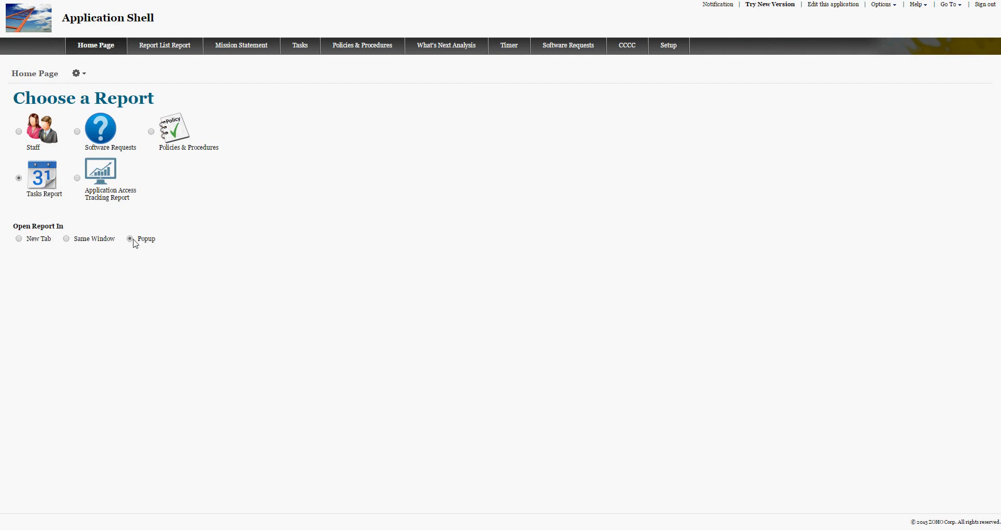
Open the Application Access Tracking Report in a new tab, and close that tab after viewing the report.
left_click(19, 240)
left_click(78, 178)
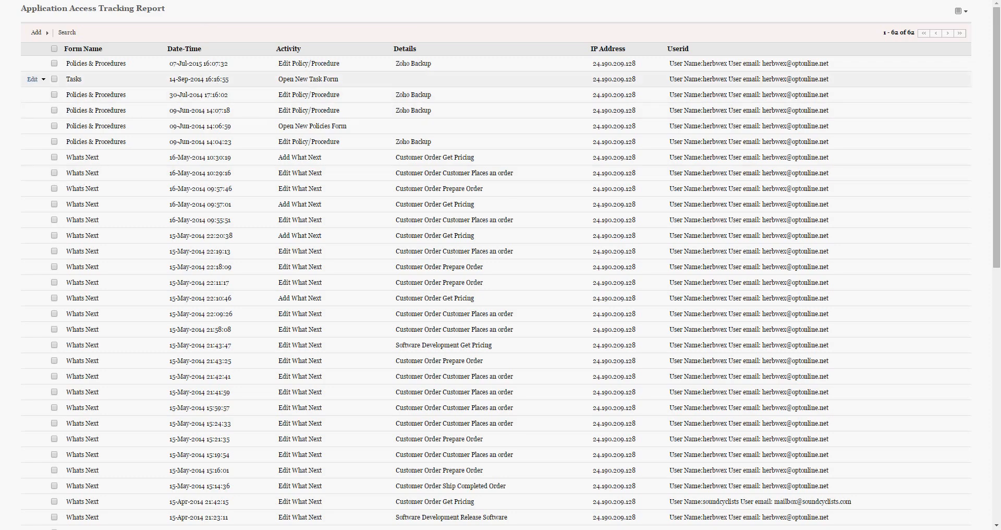
key("ctrl+w")
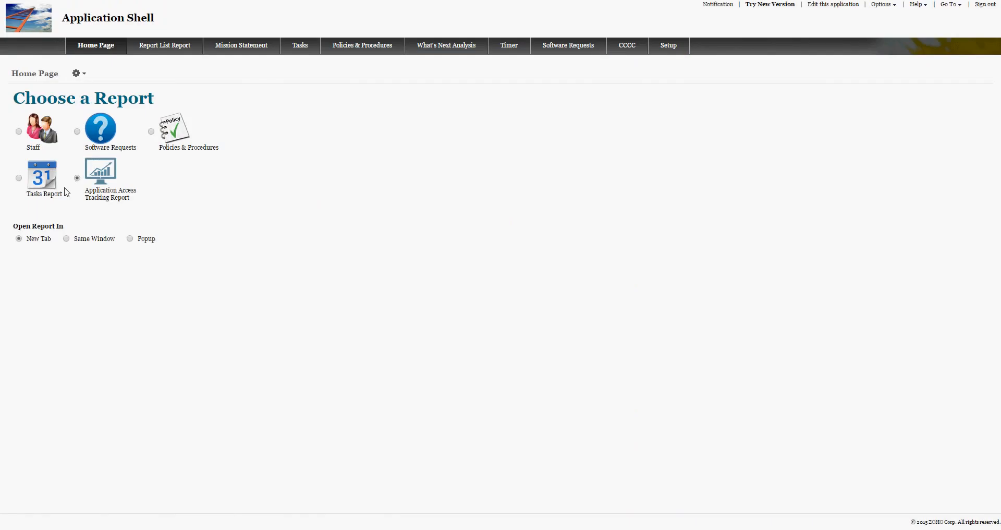
Open the Tasks Report as a popup and close the popup after viewing it.
left_click(129, 239)
left_click(19, 178)
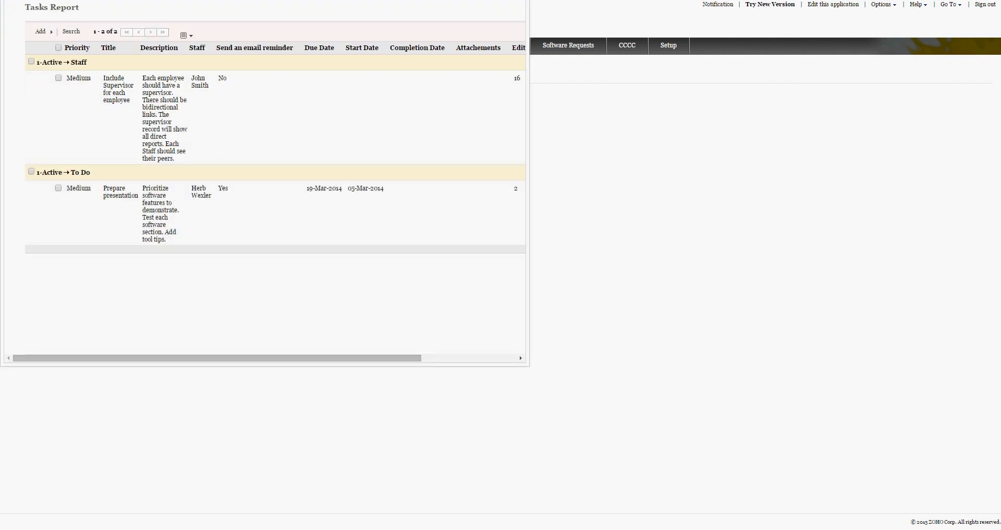
key("Escape")
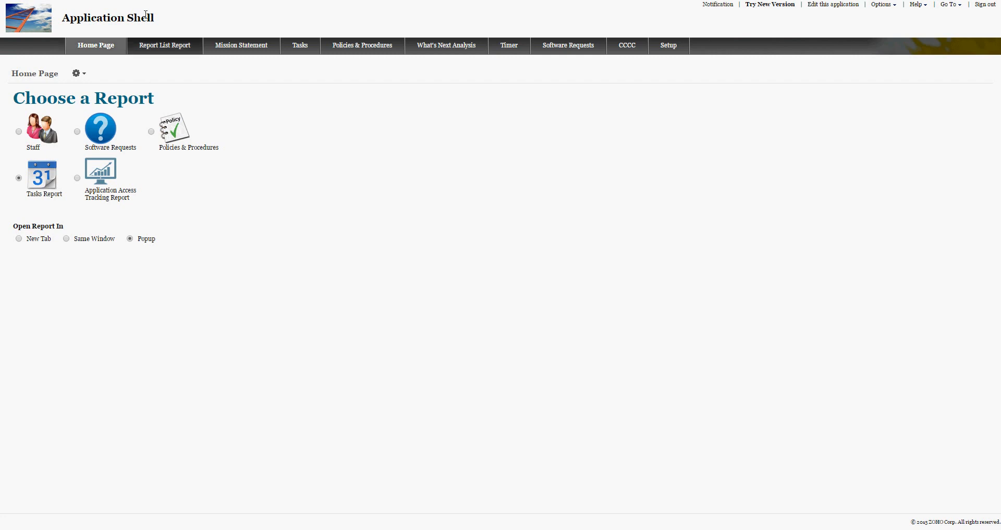
Open the Staff record in the Report List Report, review its fields, and close it by updating the record.
left_click(159, 50)
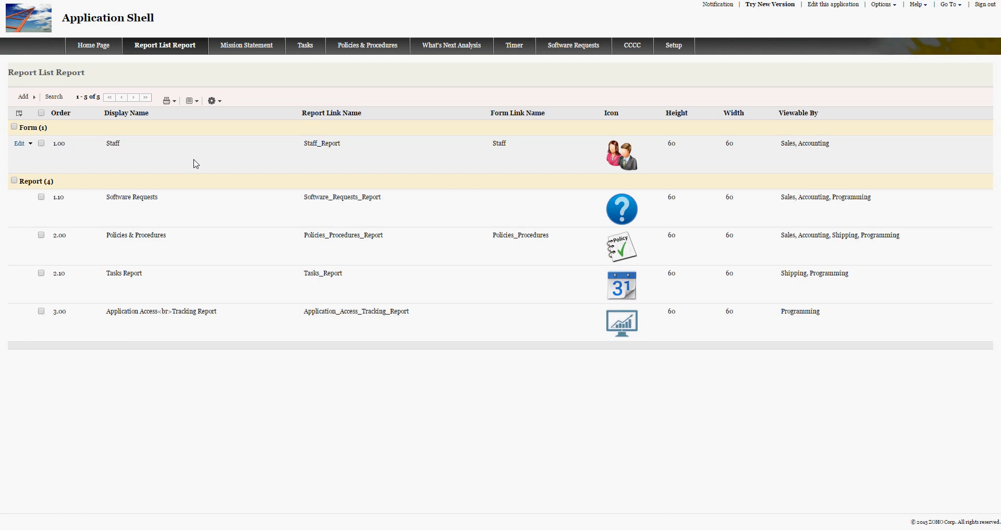
left_click(21, 158)
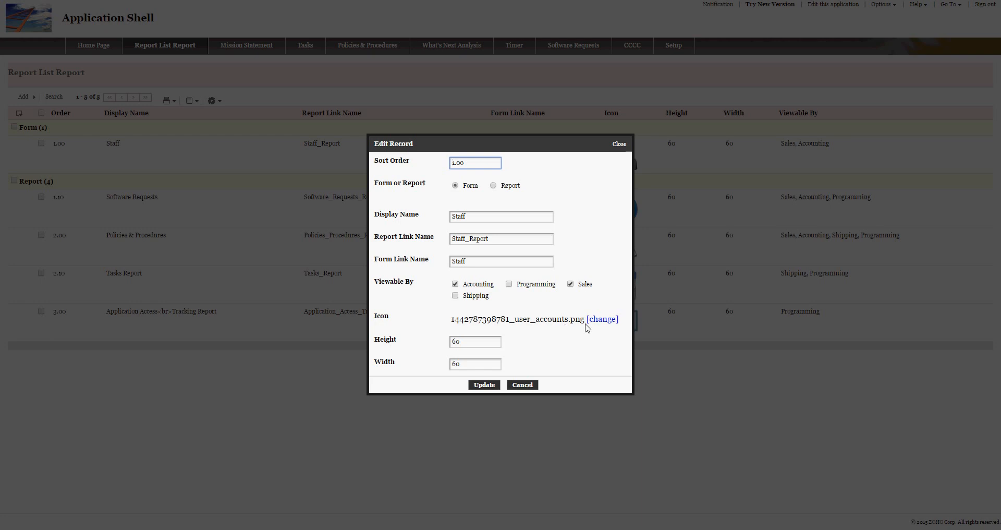
left_click(574, 145)
left_click_drag(480, 137, 385, 128)
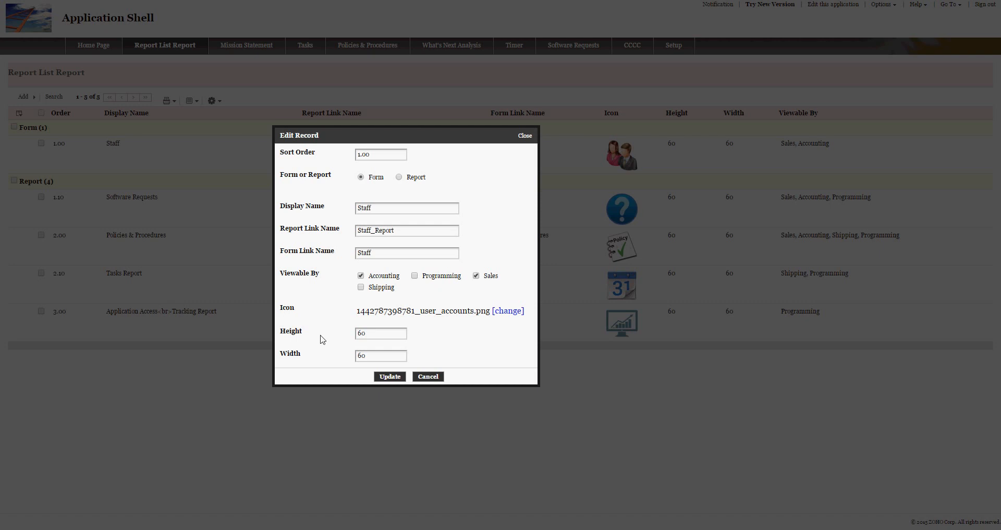
left_click(393, 379)
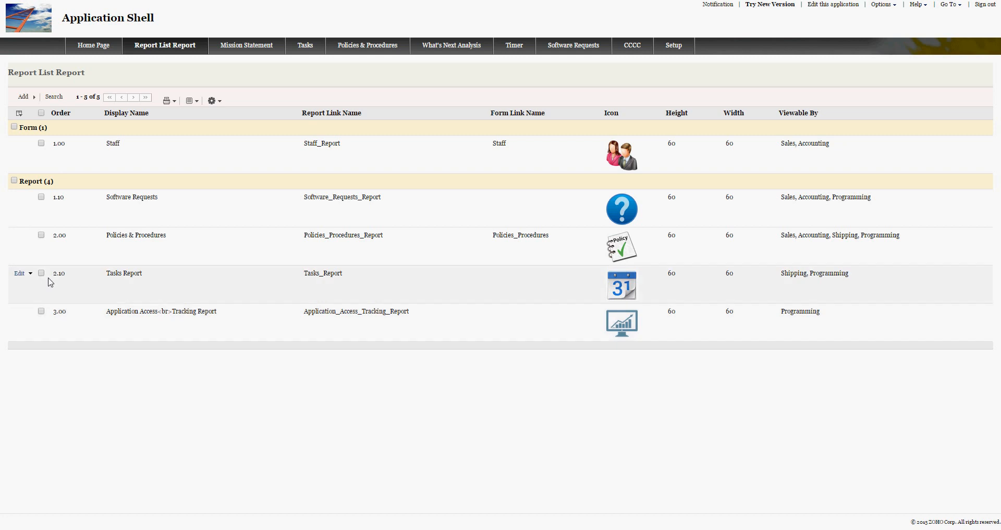
Set the sort order of the Staff record to 5 and save the record.
left_click(30, 144)
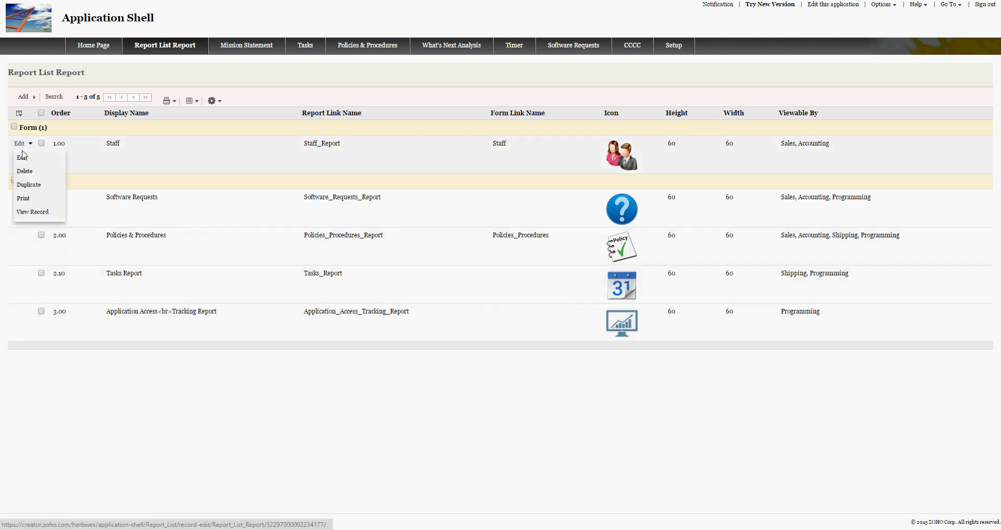
left_click(22, 158)
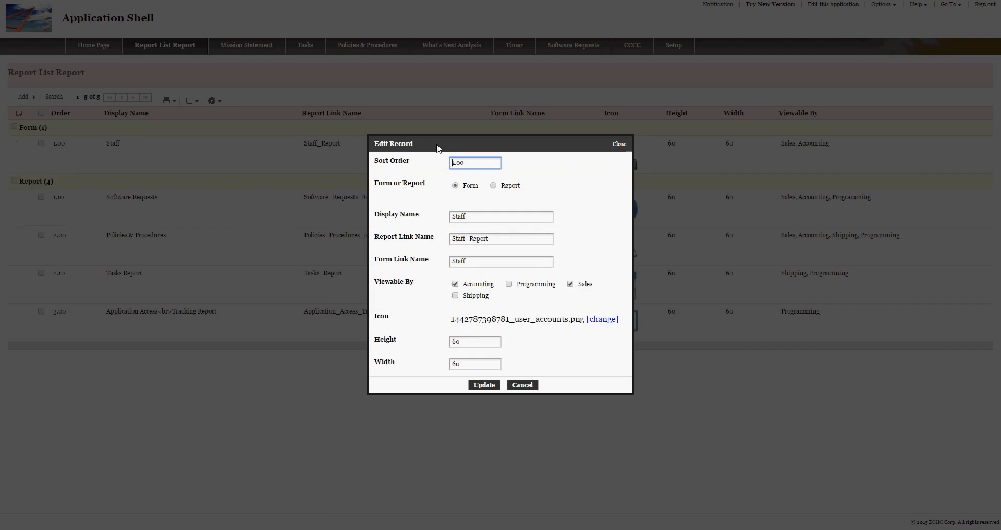
key("Delete")
type("5")
left_click(475, 388)
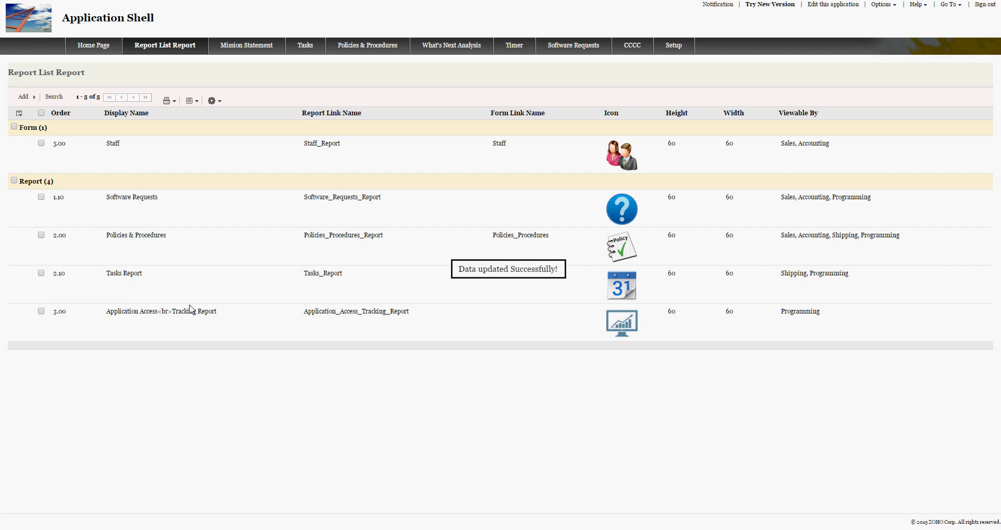
Set the sort order of the Tasks Report record to 1.0, save it, and view the Home Page.
mouse_move(32, 284)
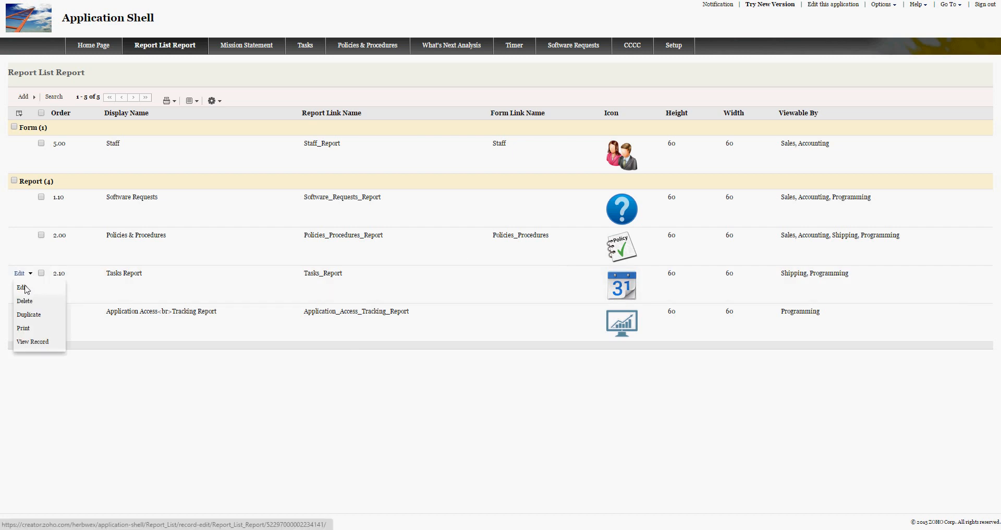
left_click(24, 287)
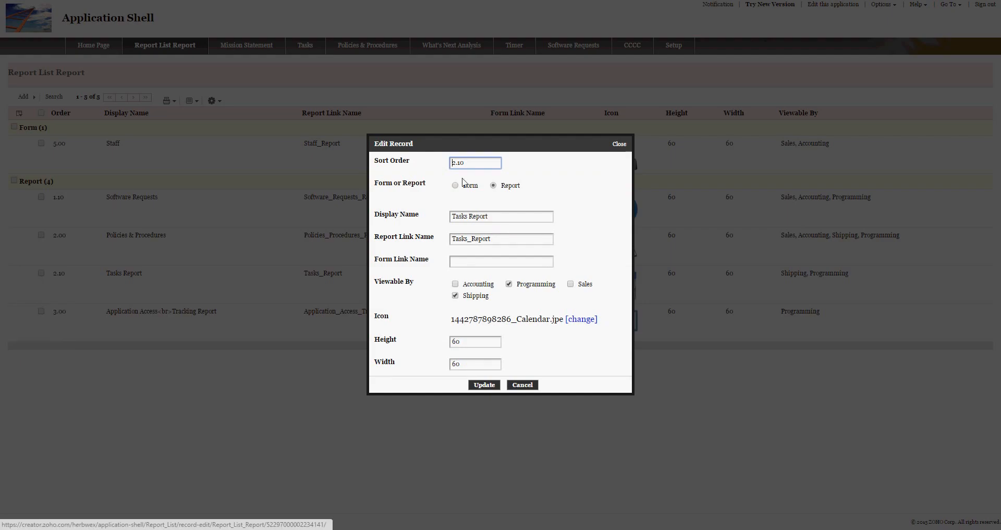
key("ctrl+a")
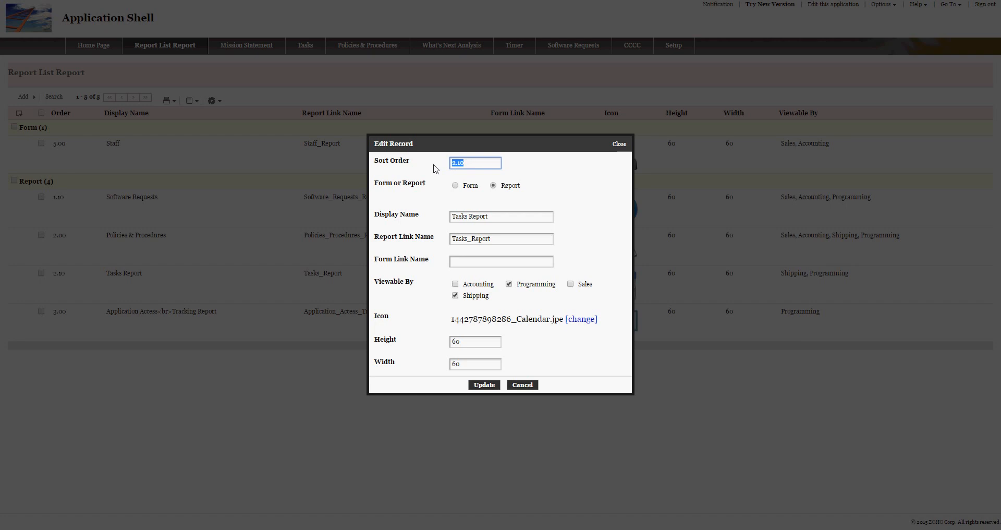
type(".0")
left_click(481, 386)
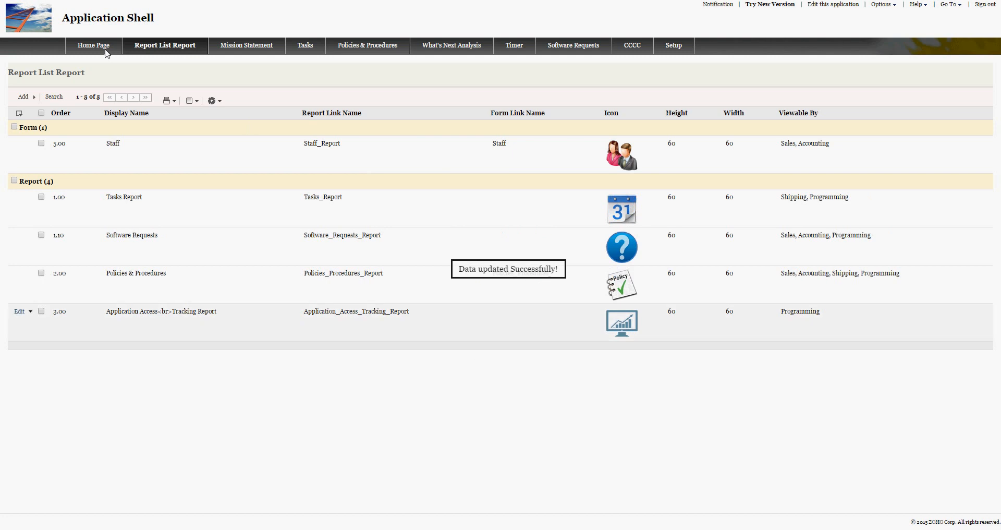
left_click(99, 48)
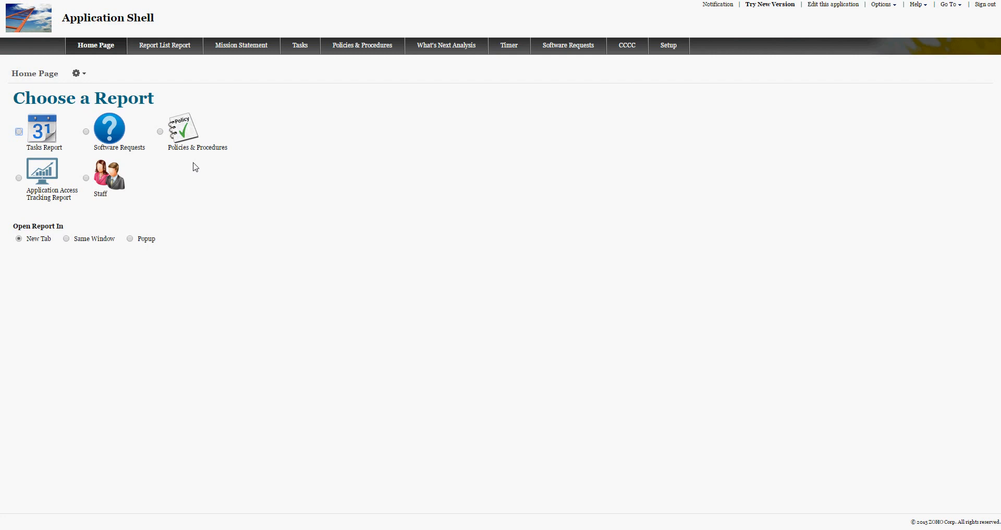
Return to the Report List Report and examine the underlying Report List form in the form builder.
left_click(164, 46)
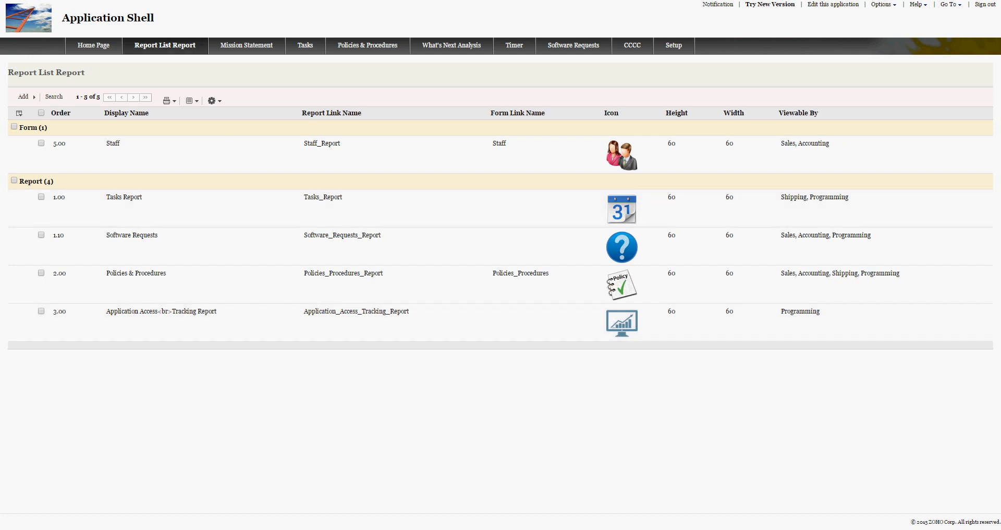
key("ctrl+Tab")
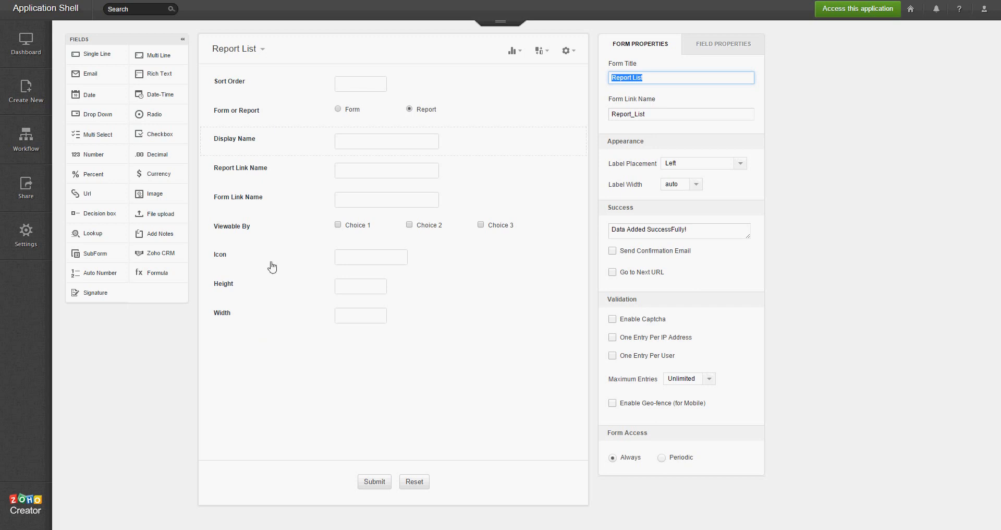
left_click(269, 86)
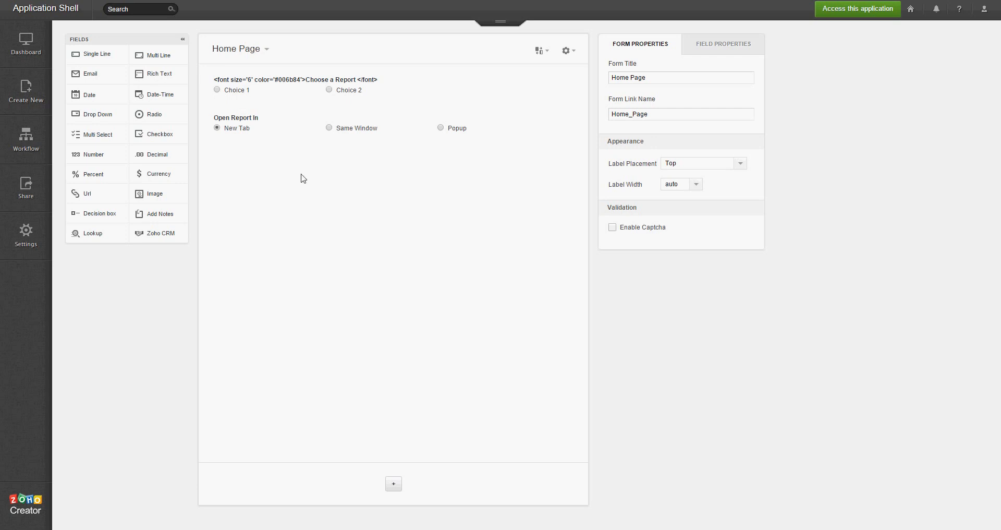
Examine the properties of the Open Report In and Choose a Report fields in the Home Page form, including the latter's full field name.
left_click(288, 135)
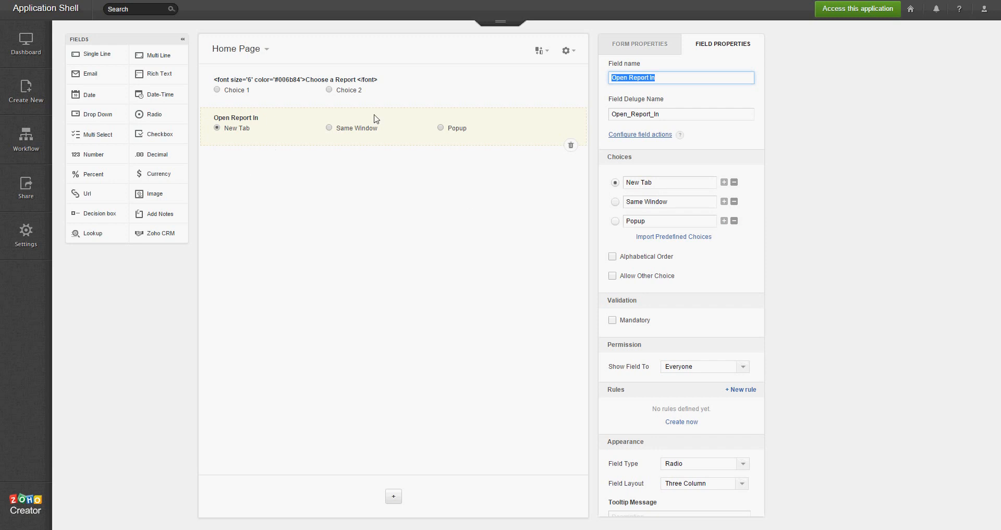
left_click(404, 99)
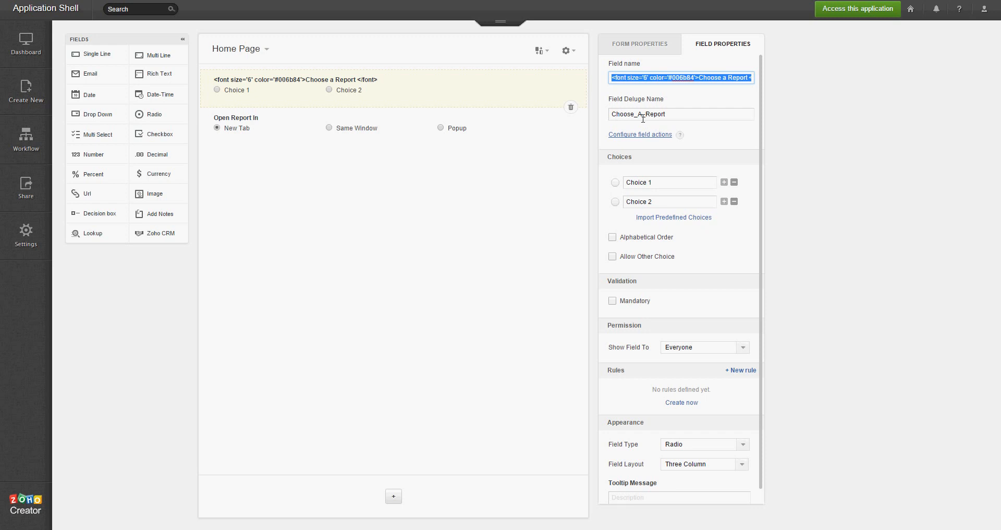
left_click(661, 76)
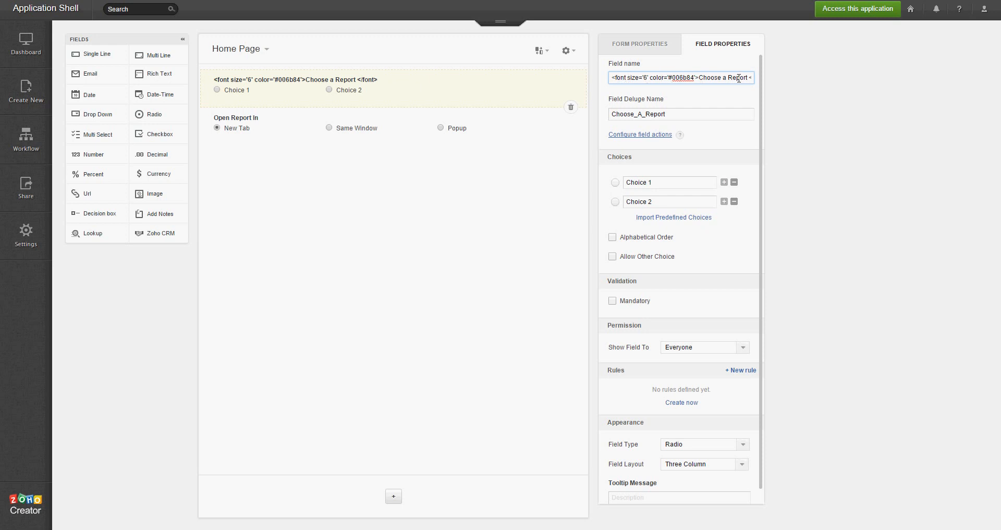
key("End")
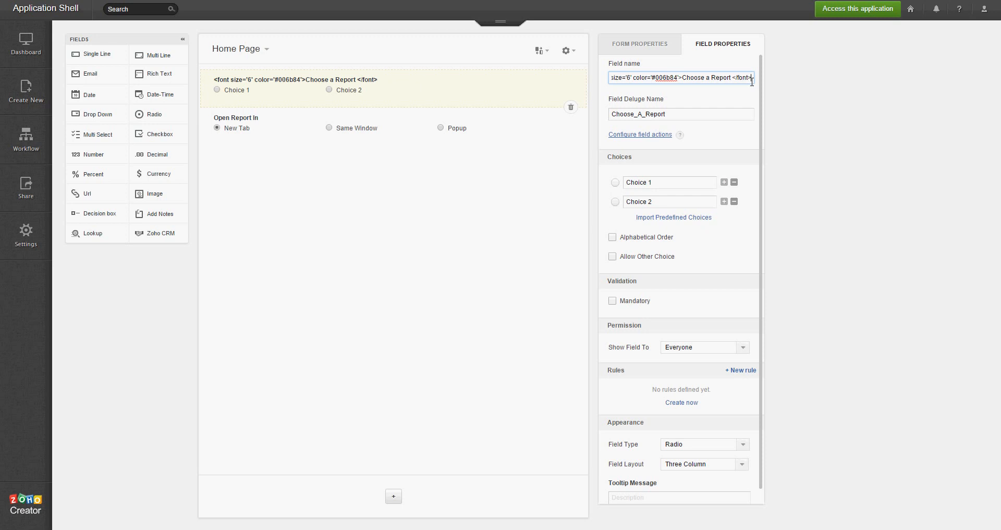
key("Home")
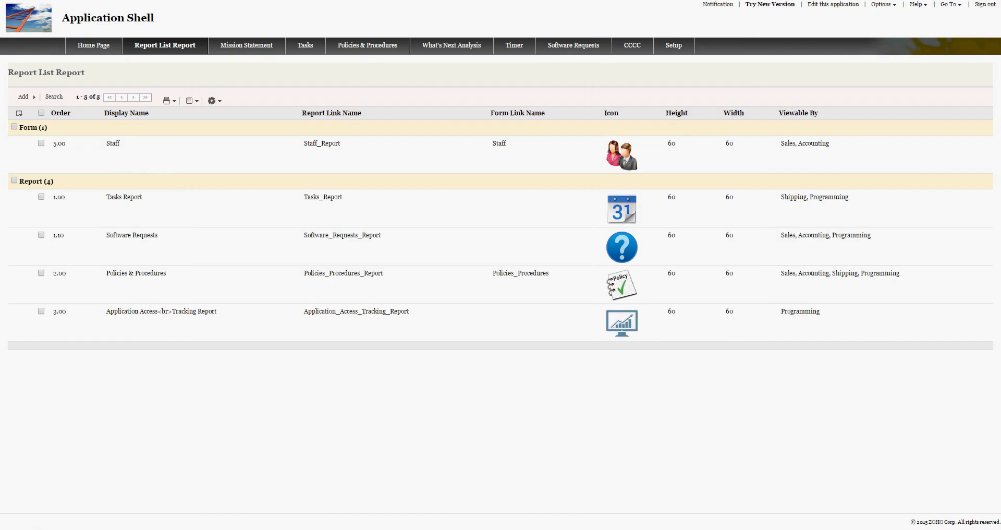
View the live Home Page, and open the On Load script of the Home Page form in the builder.
left_click(80, 49)
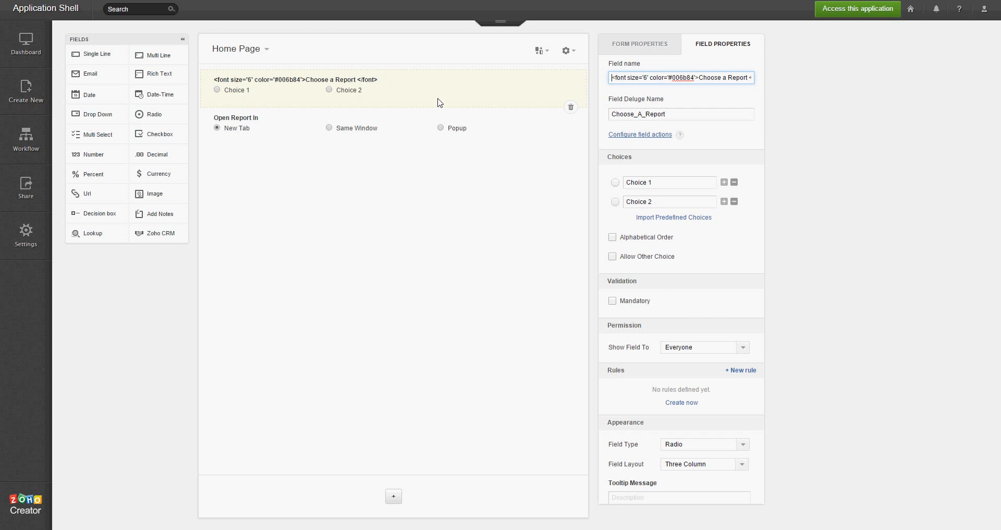
left_click(574, 52)
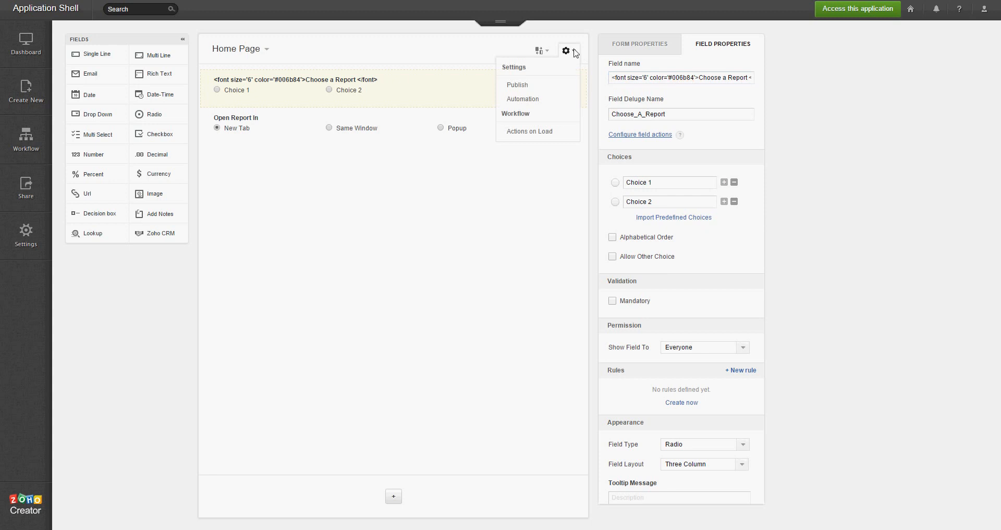
left_click(537, 132)
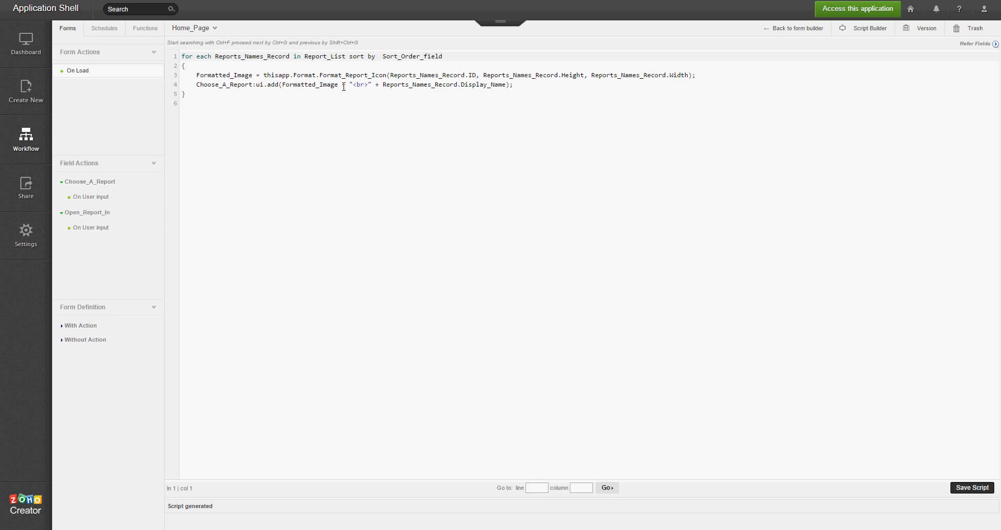
Cut + "<br>" from the Choose_A_Report:ui.add line of the On Load script, save the script, and check the live Home Page.
left_click_drag(342, 86, 371, 86)
right_click(364, 84)
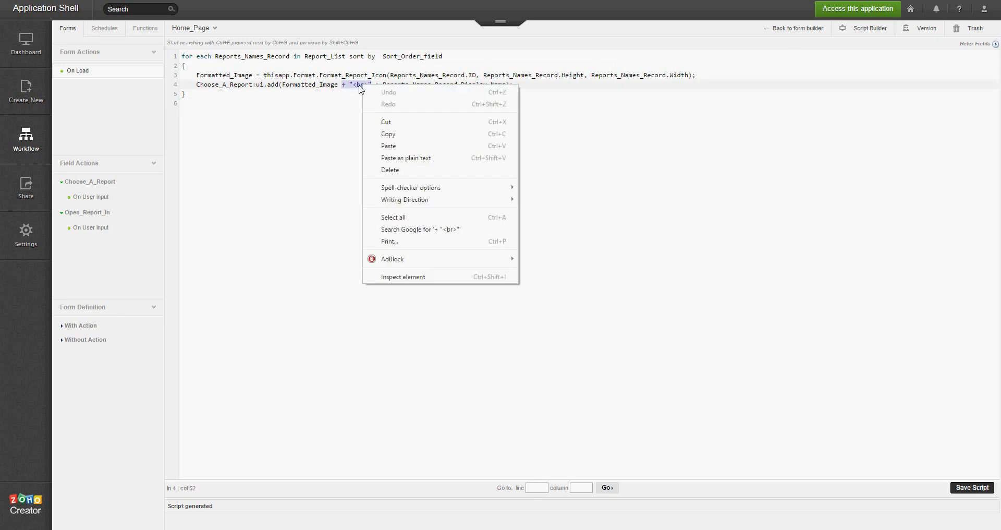
left_click(377, 123)
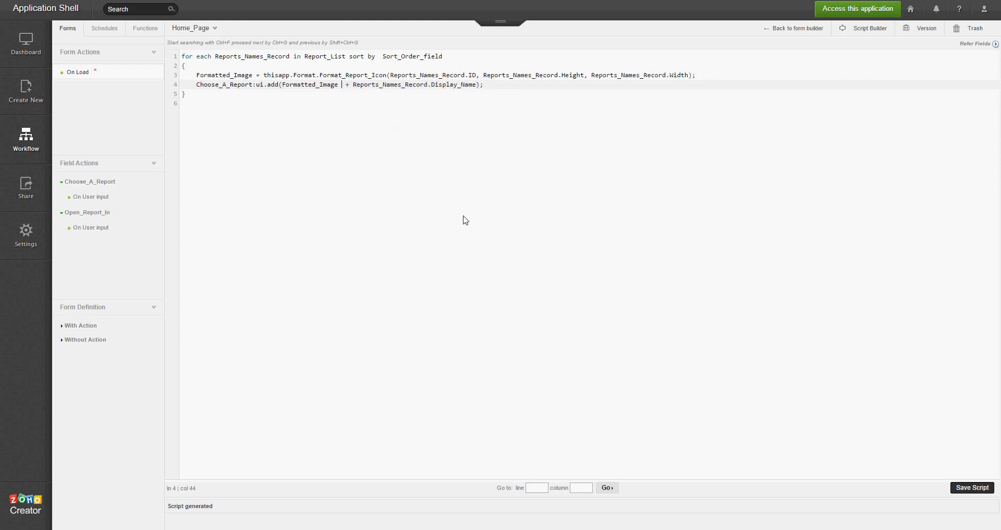
left_click(960, 488)
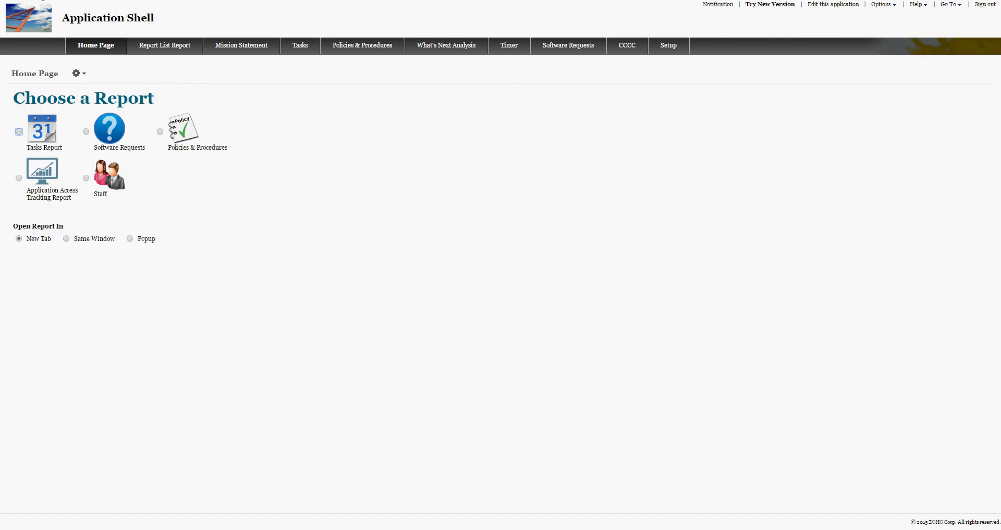
left_click(41, 0)
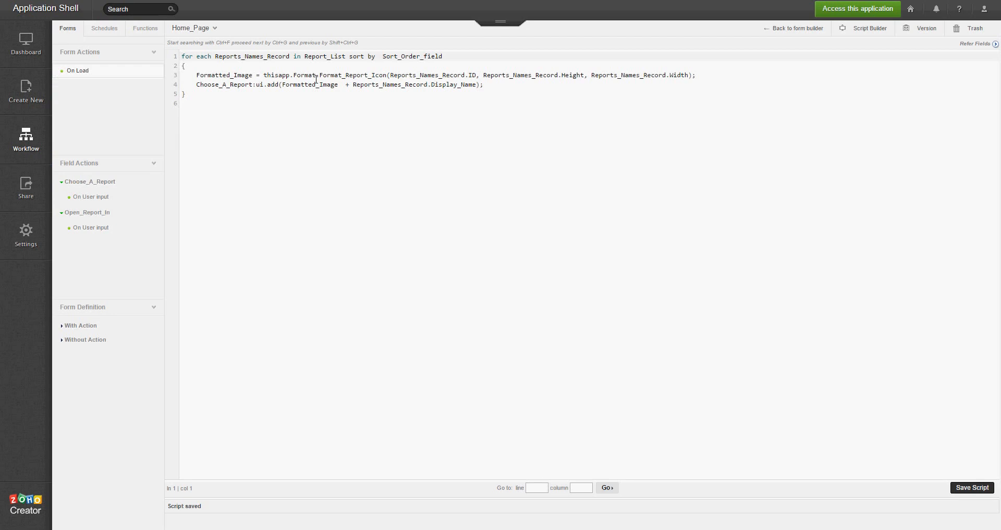
Reinsert + "<br>" after Formatted_Image in line 4 of the On Load script and save the script.
left_click(342, 85)
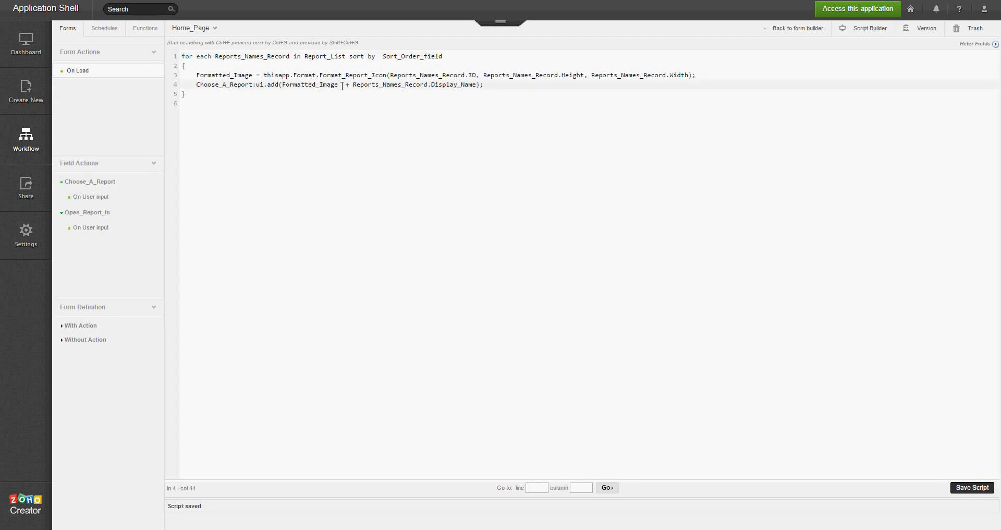
type("+ \"<br>\"")
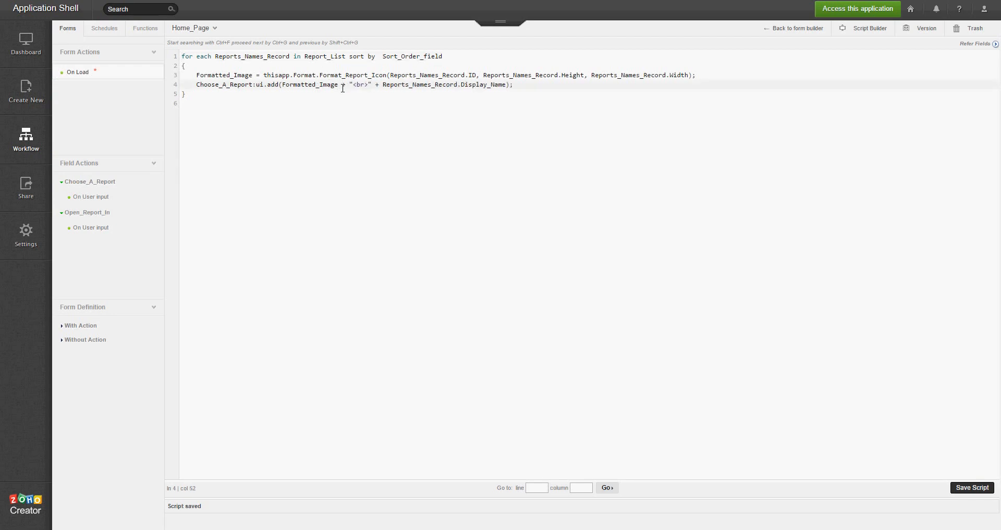
left_click(966, 488)
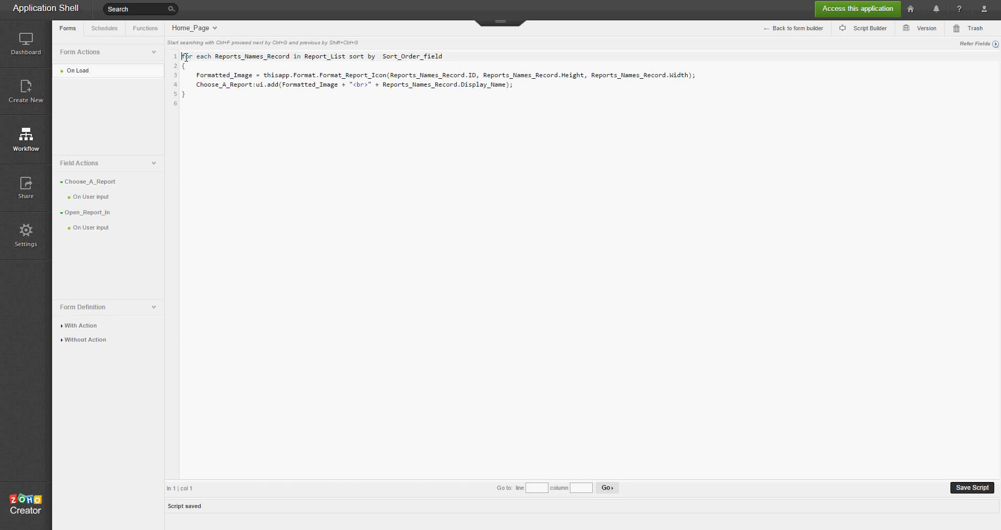
Open the Open_Report_In On User input script, and on the live Home Page switch Open Report In to Same Window and back to New Tab.
left_click(88, 230)
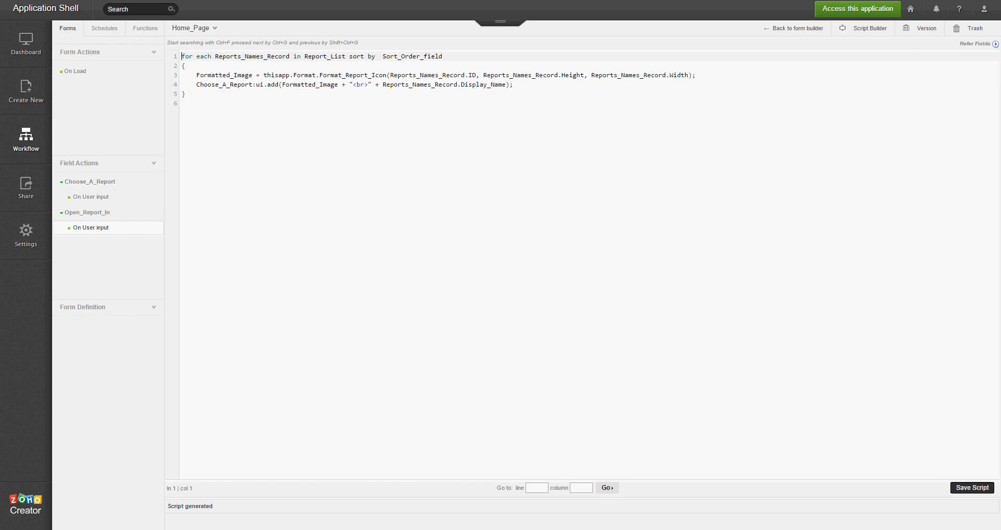
left_click(73, 0)
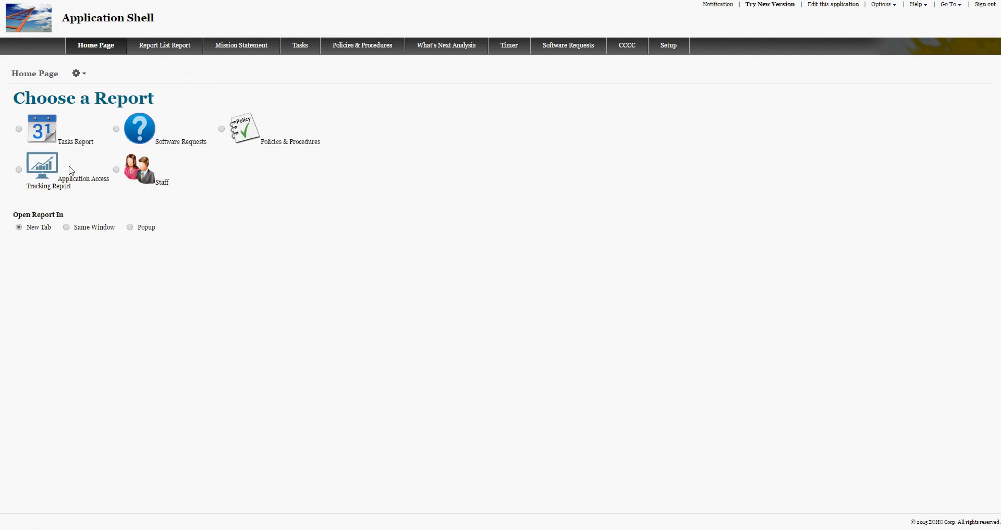
left_click(67, 227)
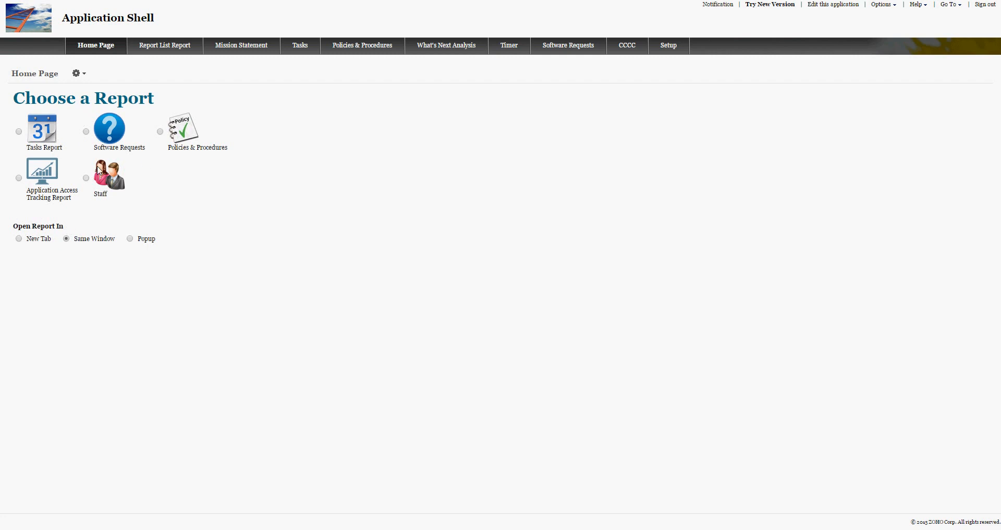
left_click(18, 239)
View the Report List Report, and from the Home Page open the Staff form in a new tab and close it.
left_click(161, 48)
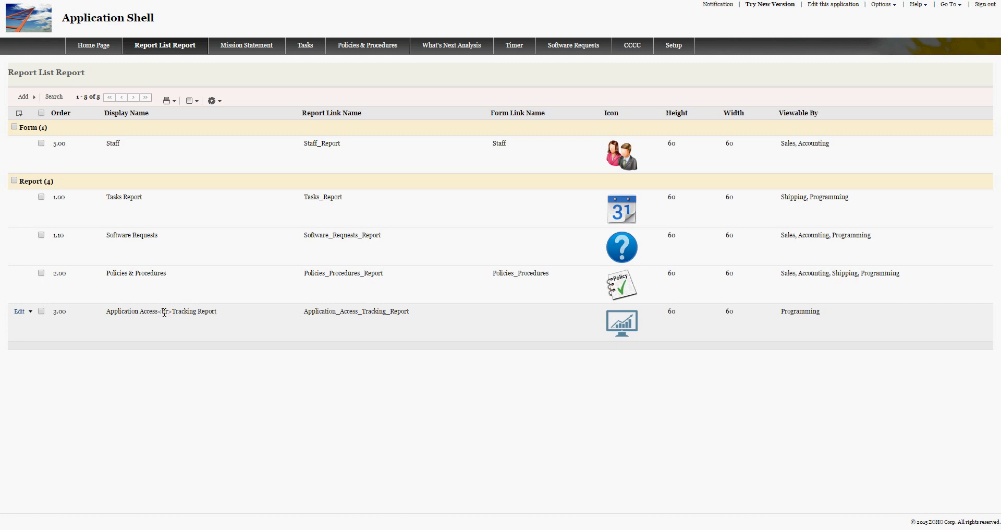
left_click(81, 52)
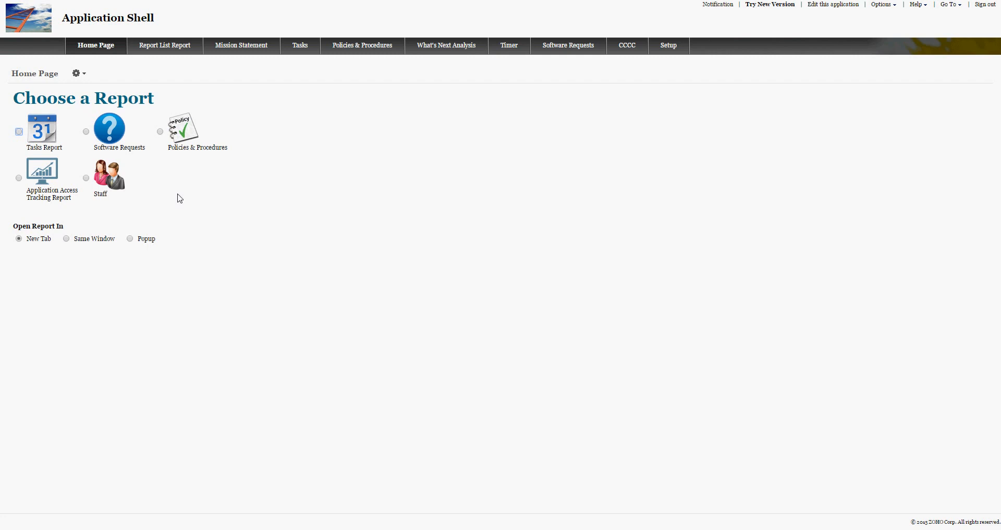
left_click(86, 178)
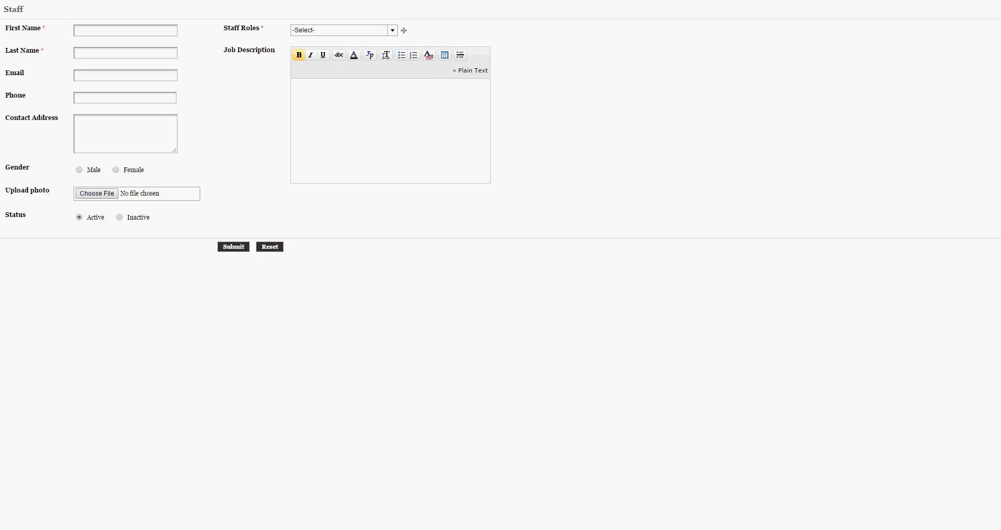
key("ctrl+w")
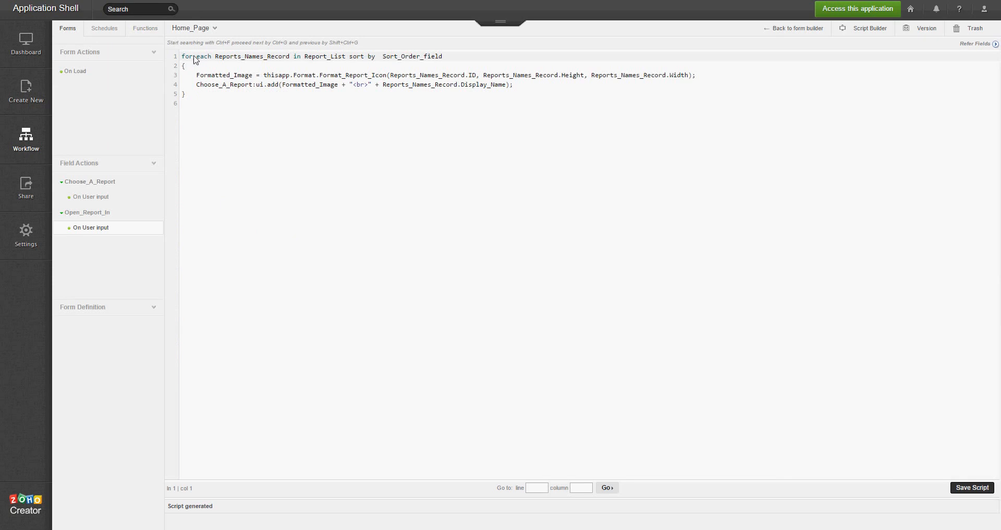
Open the Choose_A_Report On User input script, and from the live Home Page open the Software Requests and Application Access Tracking reports.
left_click(89, 198)
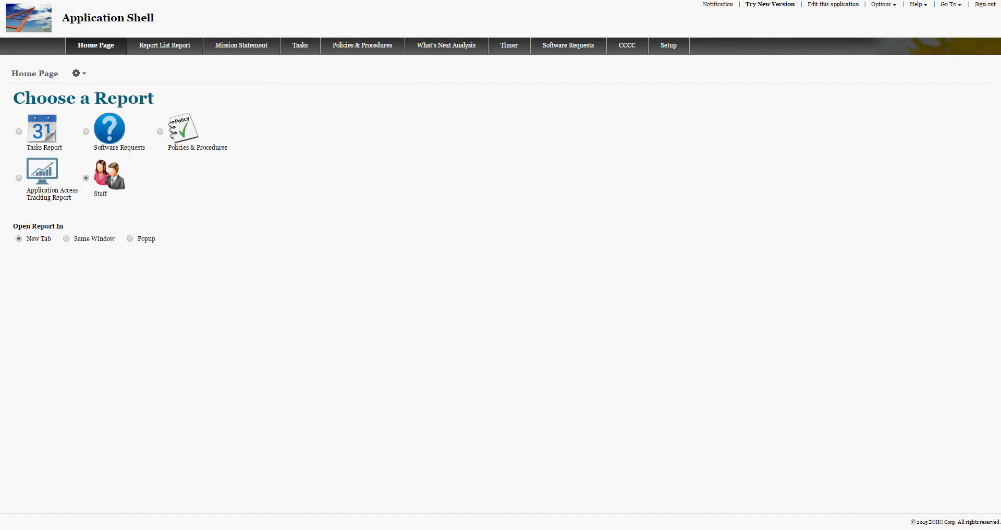
left_click(86, 132)
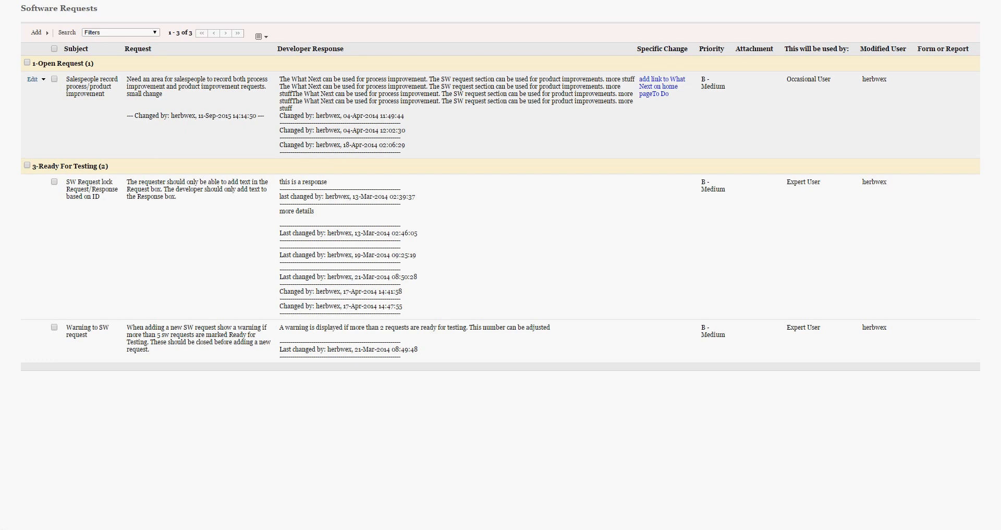
left_click(58, 1)
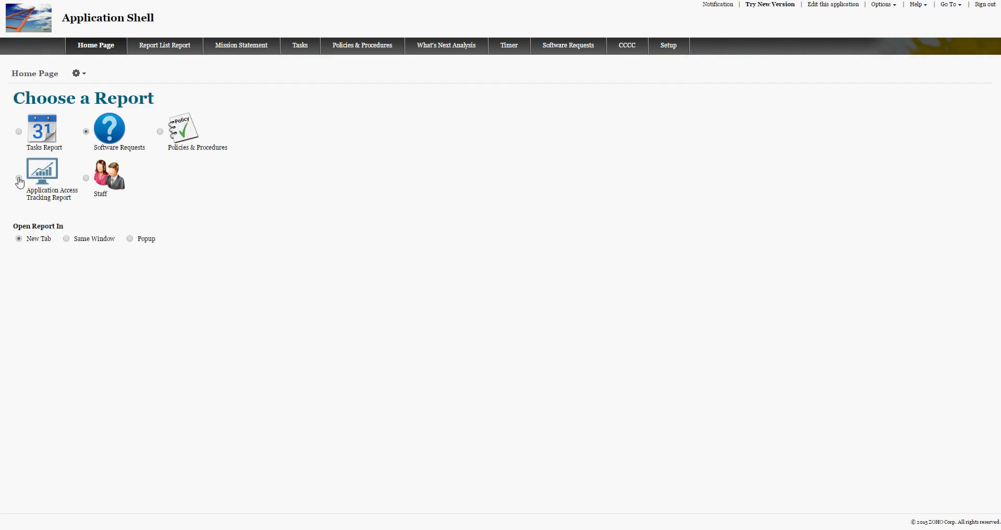
left_click(19, 178)
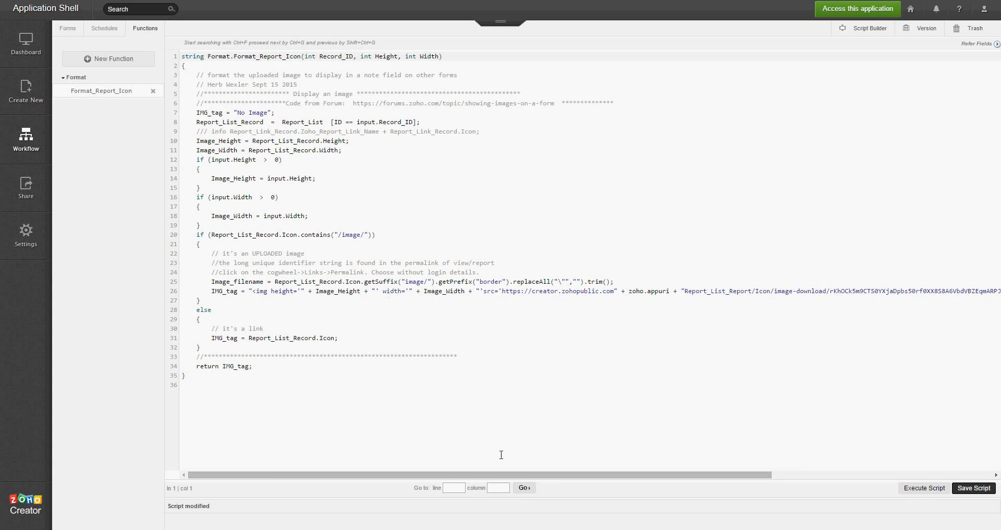
Examine the Format_Report_Icon function, including the full IMG_tag line 26 and the forum URL in the line 6 comment.
left_click_drag(498, 476, 570, 470)
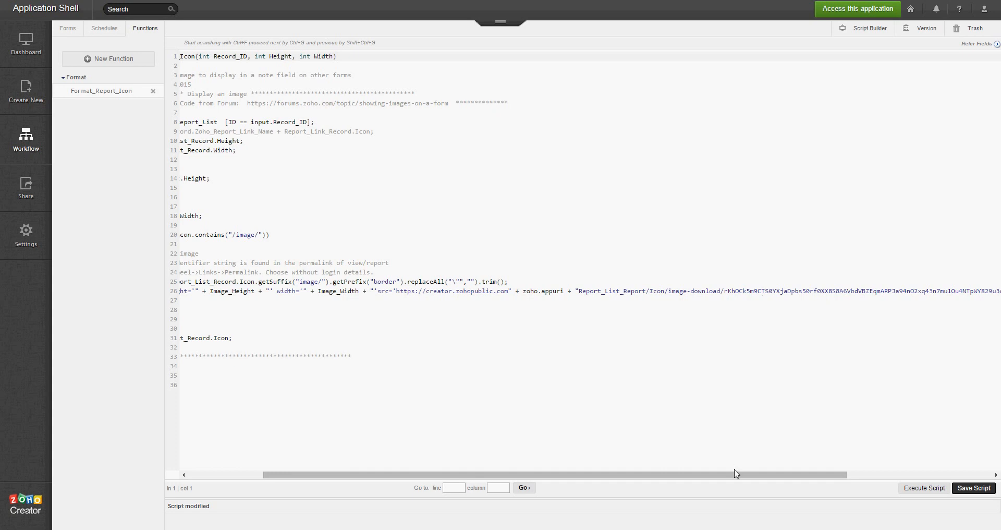
left_click_drag(736, 477, 953, 472)
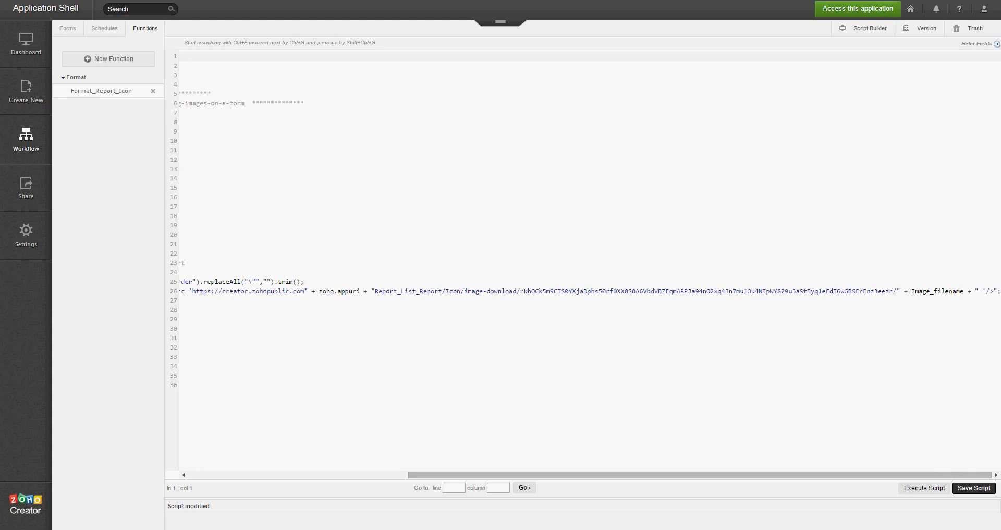
left_click_drag(883, 477, 321, 480)
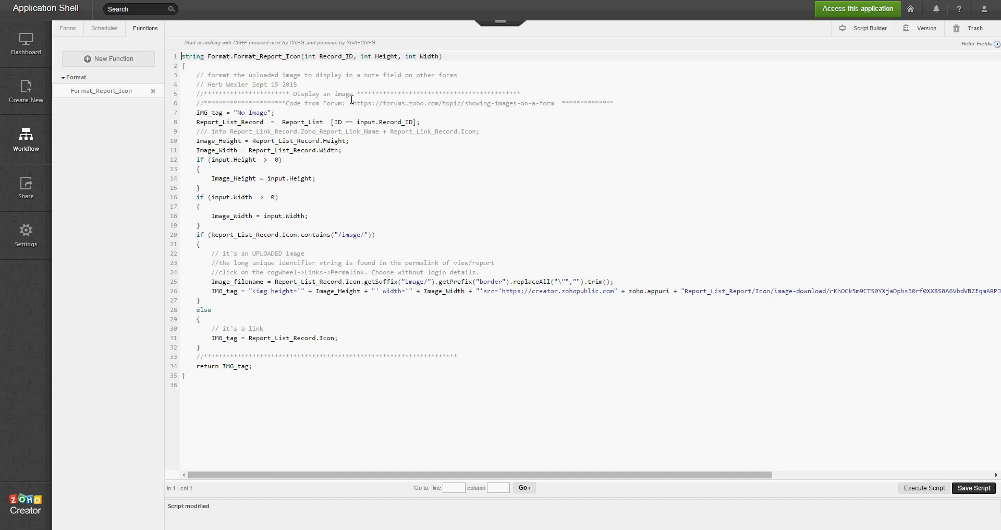
left_click_drag(353, 103, 556, 103)
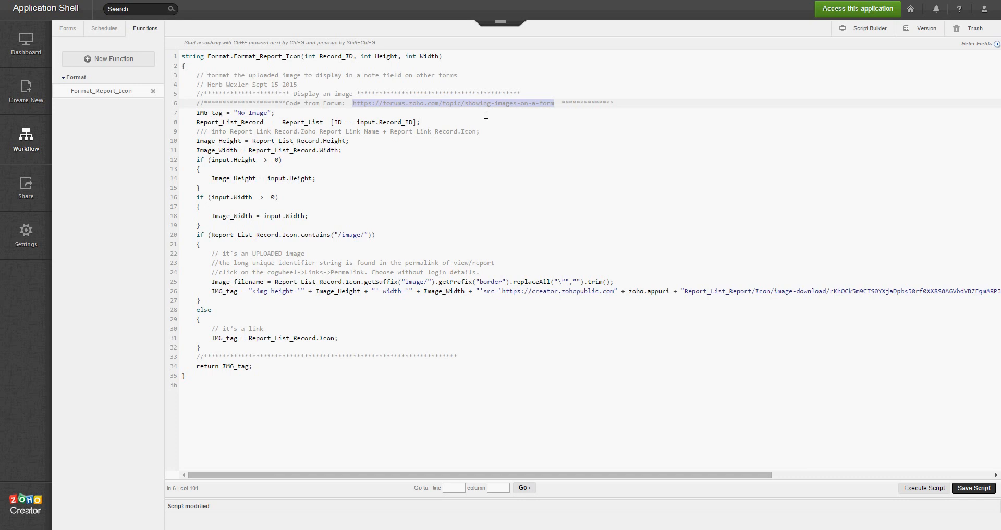
left_click(540, 115)
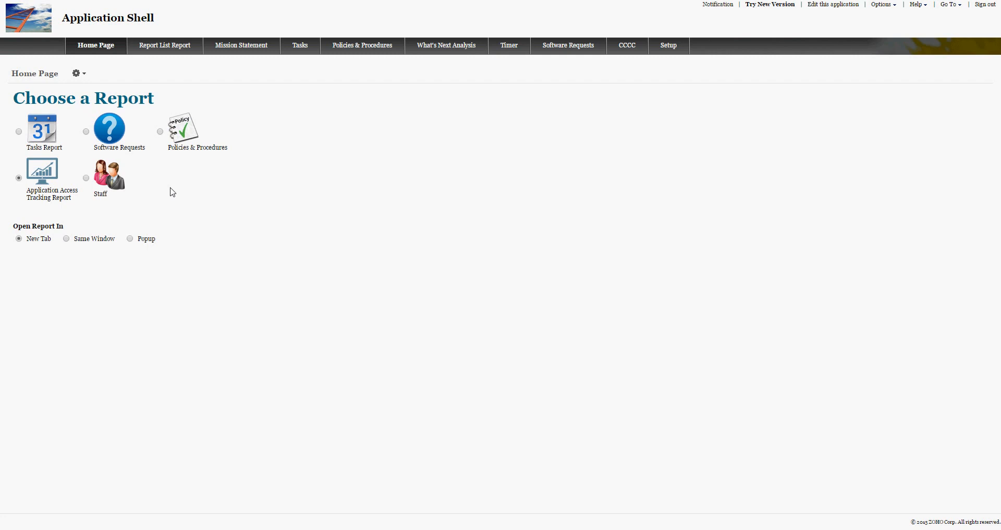
View the Report List Report in the live application and return to the Home Page.
left_click(175, 47)
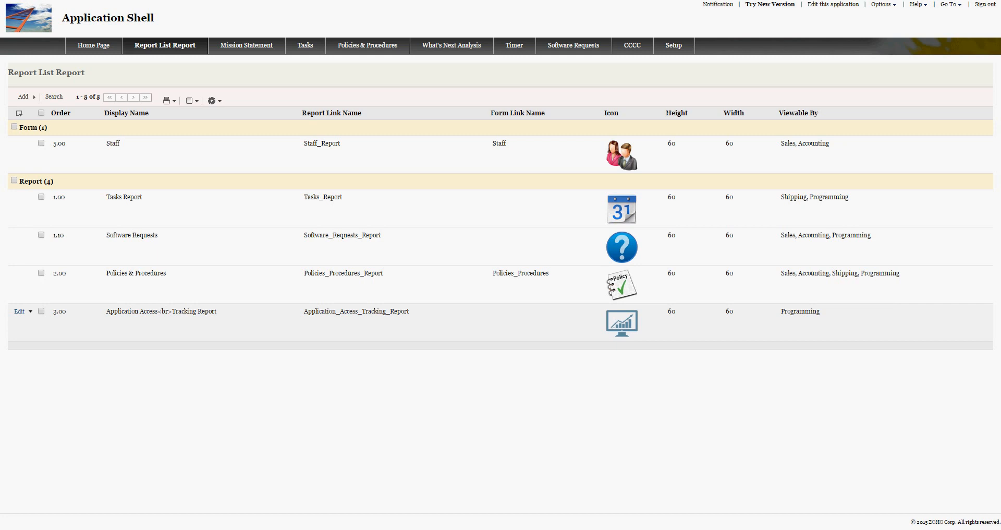
left_click(105, 50)
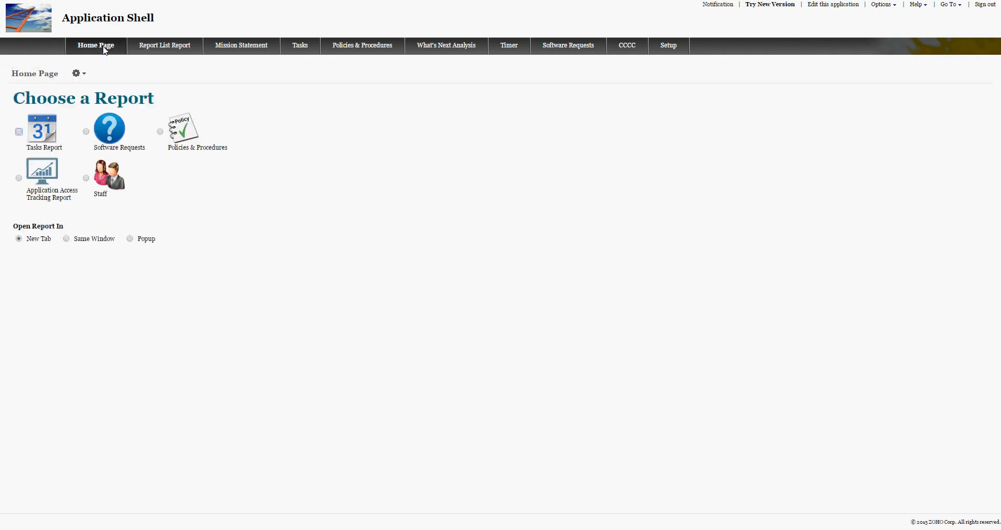